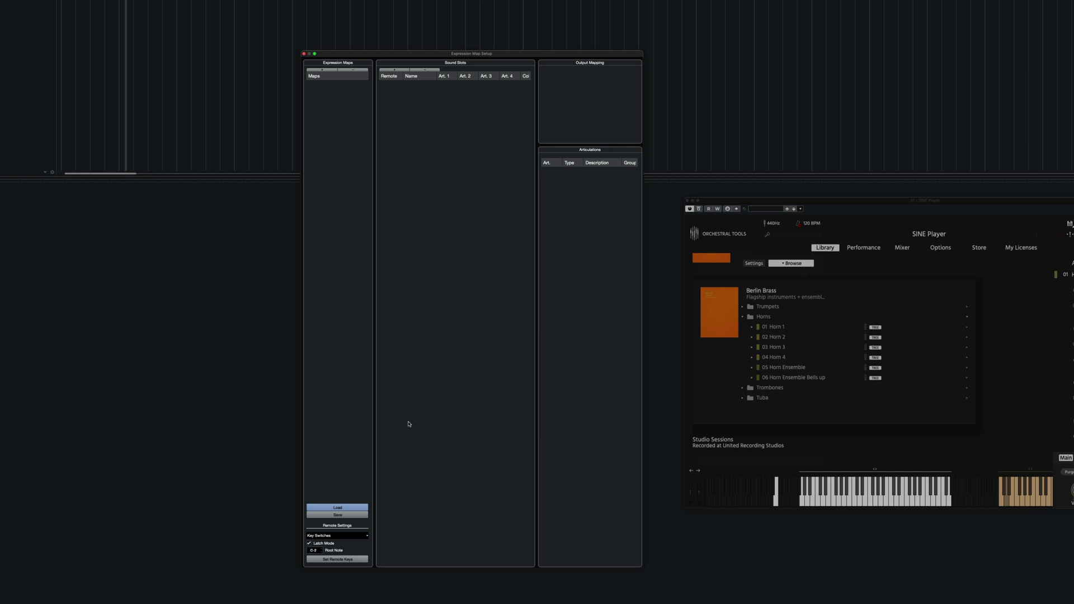
Load OTBBS Horn Ensemble A.expressionmap from Art Conductor Cubase > Orchestral Tools > Berlin Brass Sine > Horns
left_click(339, 508)
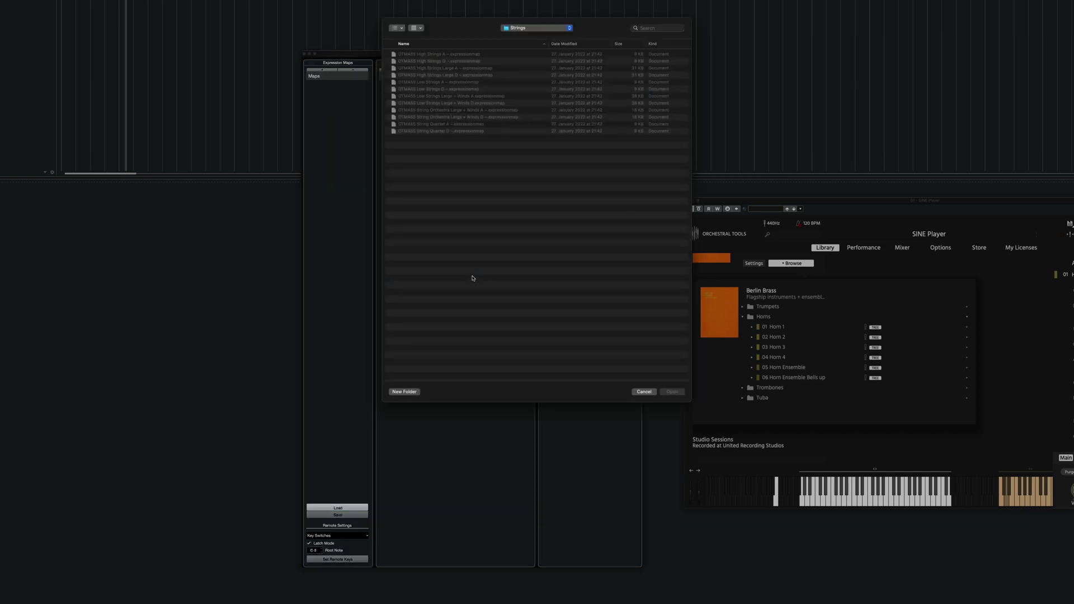
left_click(549, 28)
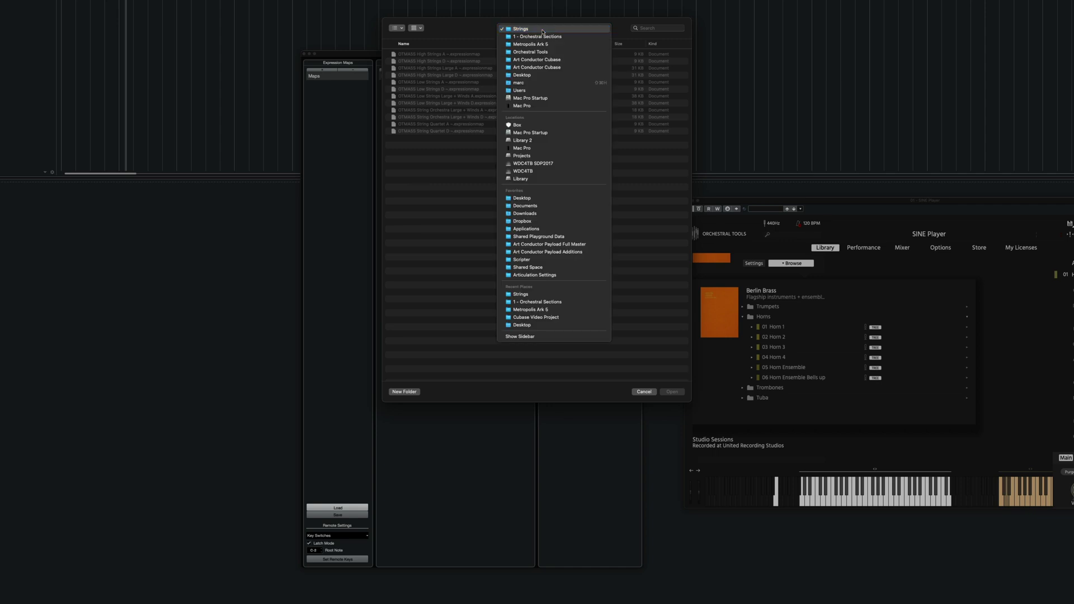
left_click(542, 66)
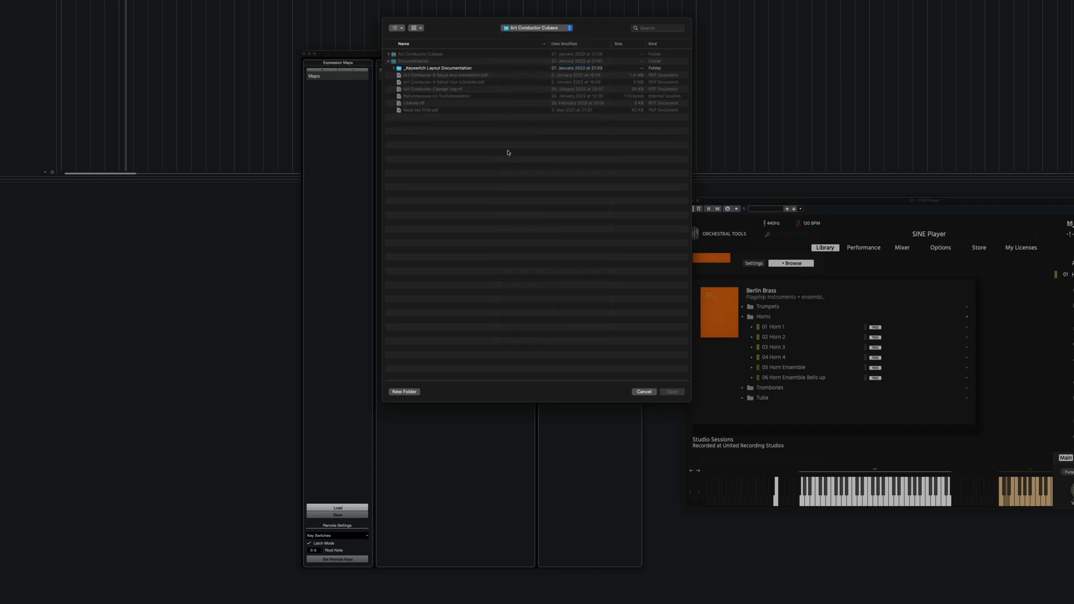
double_click(424, 56)
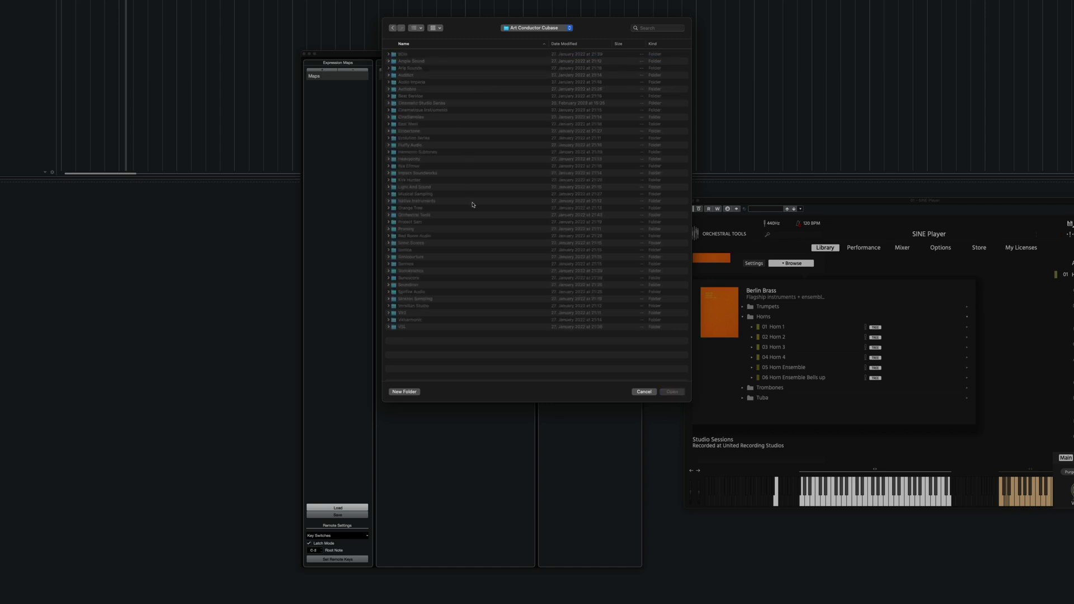
left_click(444, 216)
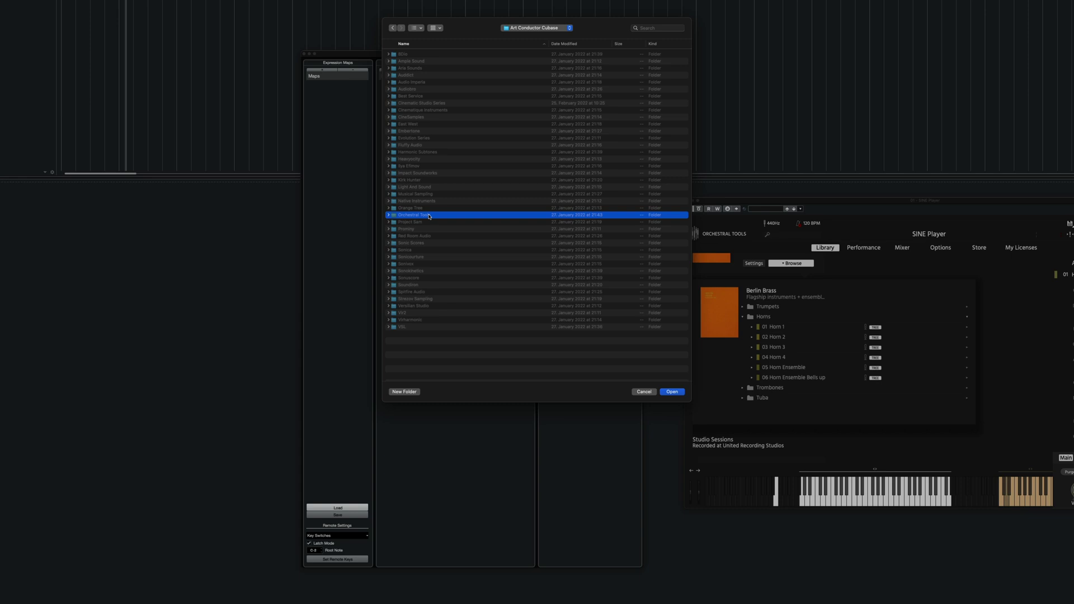
double_click(429, 217)
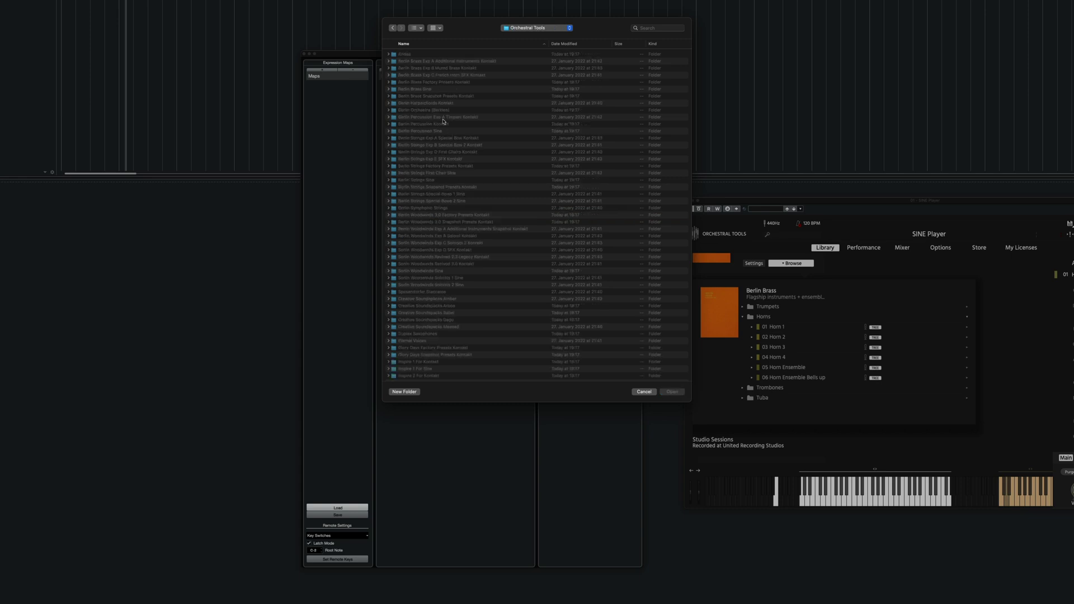
double_click(418, 90)
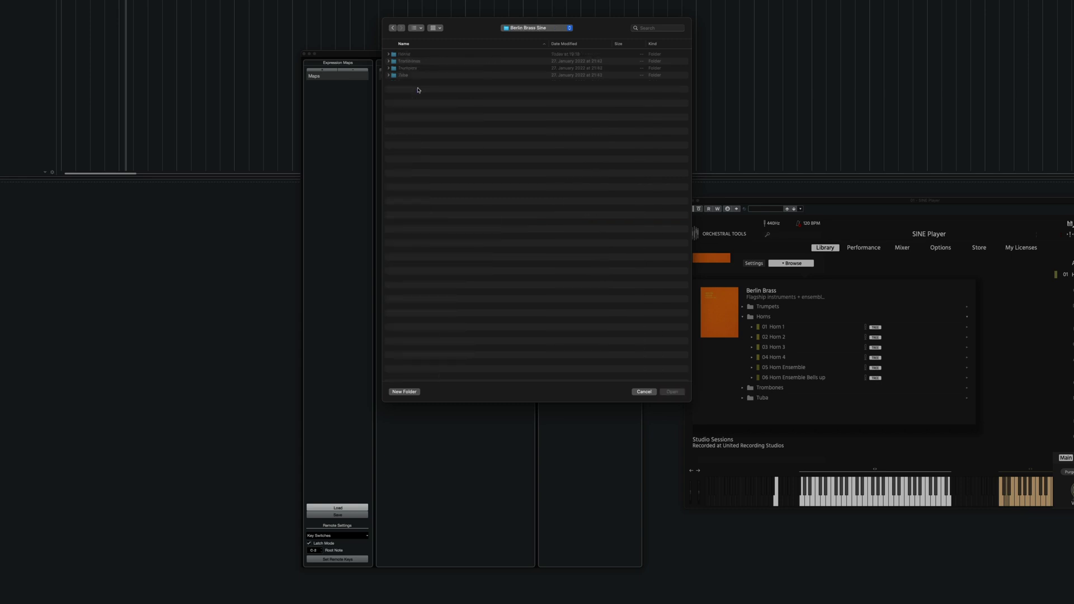
double_click(409, 54)
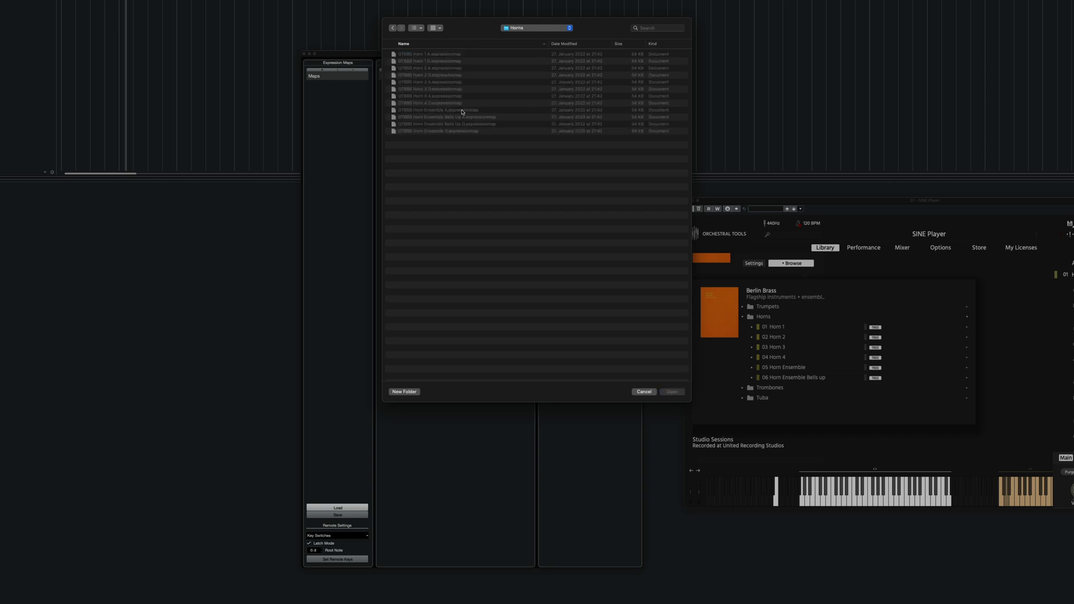
left_click(462, 110)
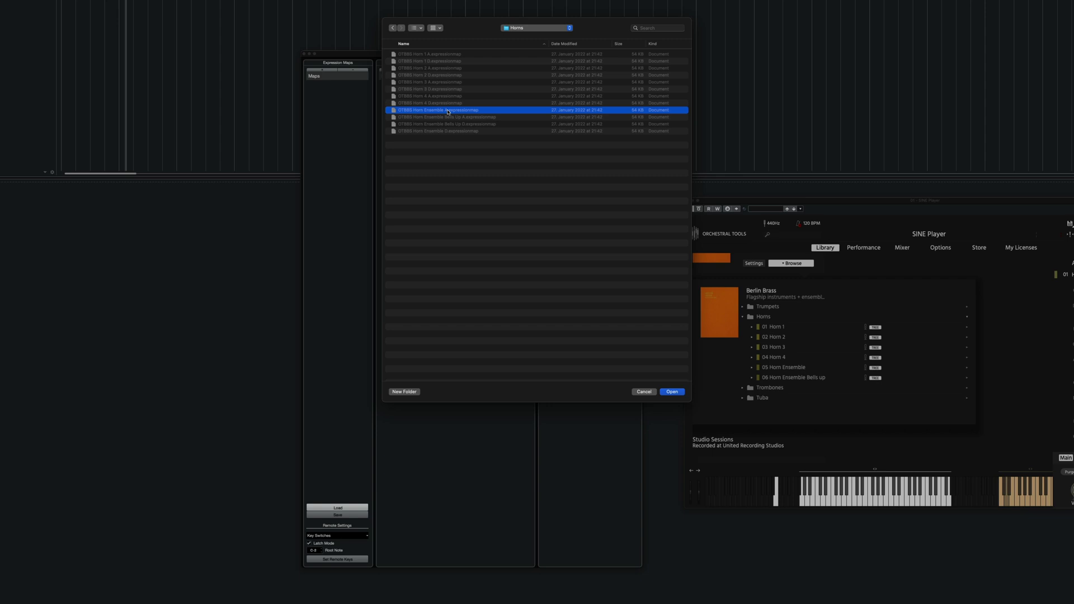
double_click(452, 111)
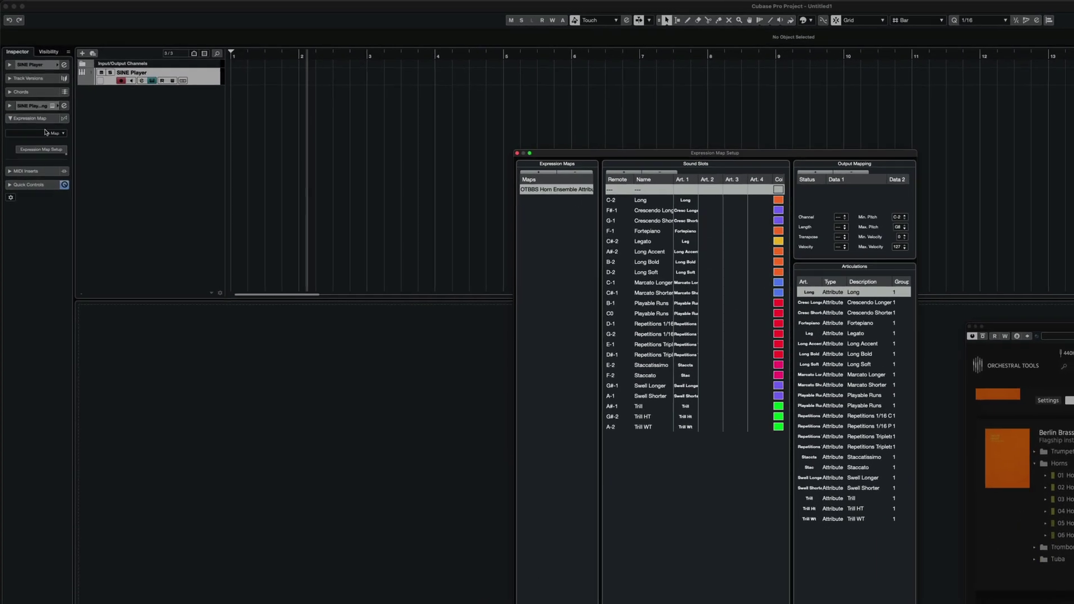
Assign the OTBBS Horn Ensemble Attribute map to the SINE Player track and select Marcato long
left_click(47, 133)
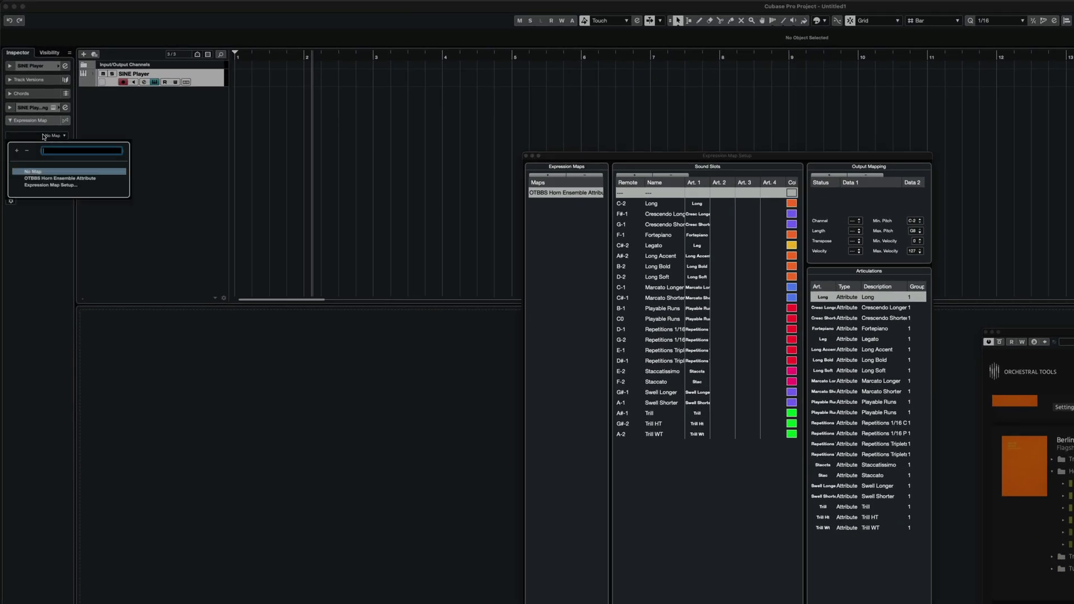
left_click(65, 179)
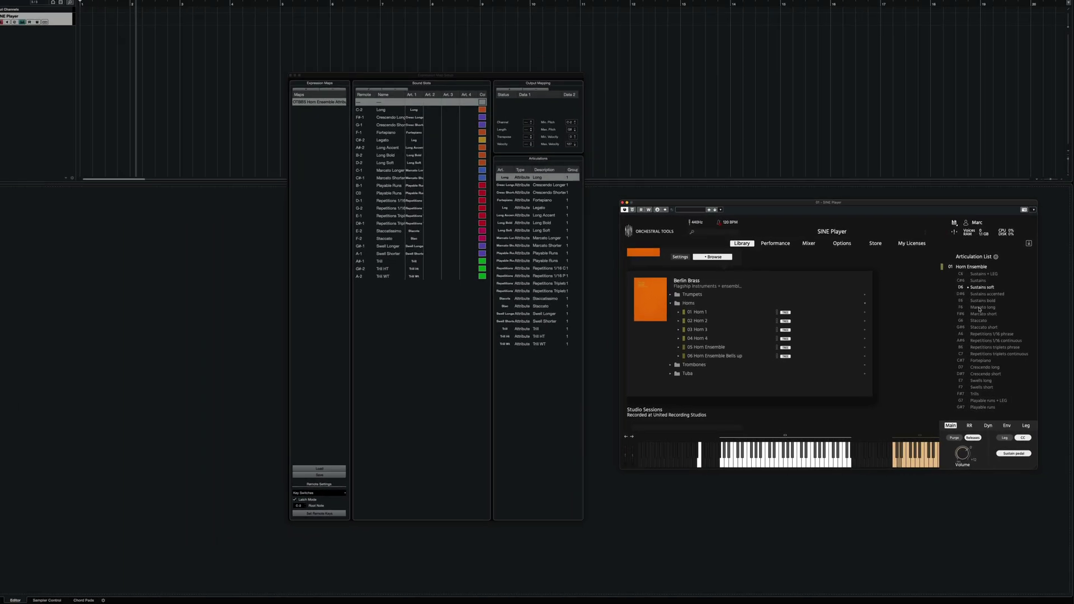
left_click(980, 308)
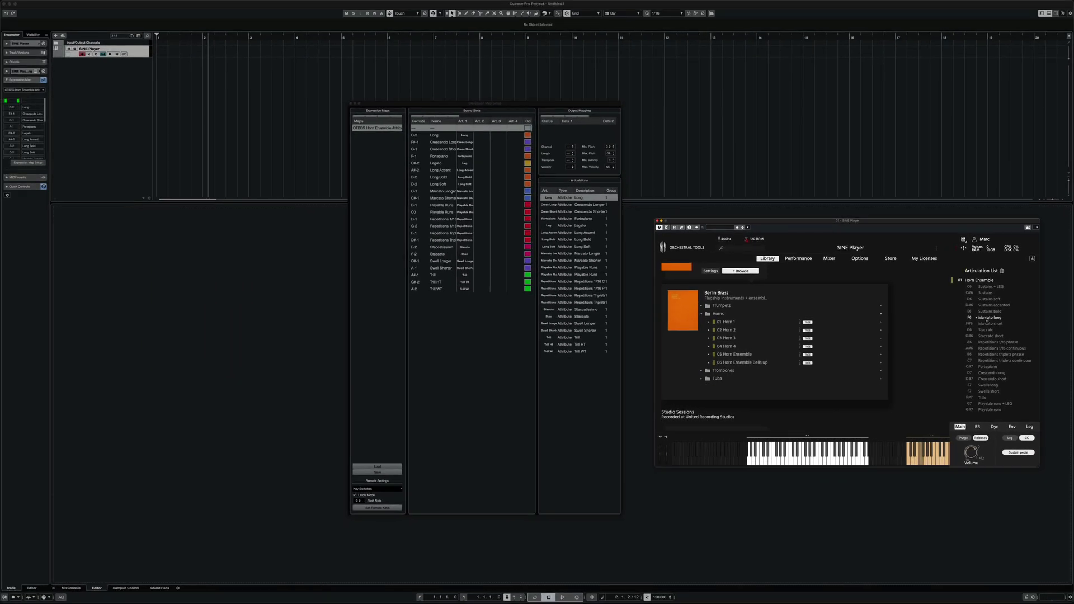
Record a new MIDI part on the SINE Player track and close Expression Map Setup
left_click(578, 598)
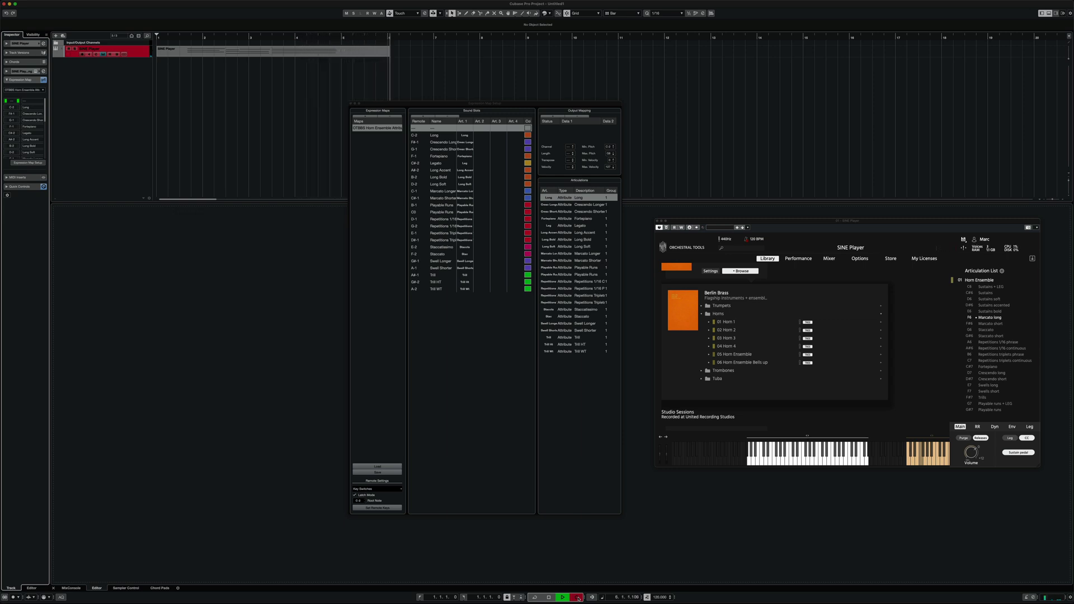
left_click(549, 597)
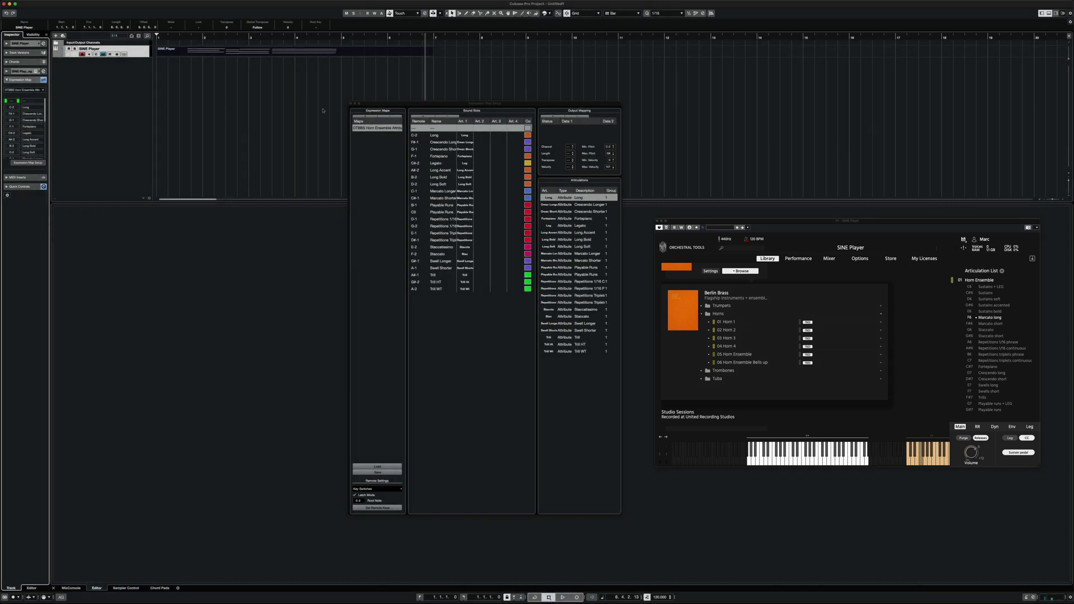
left_click(351, 105)
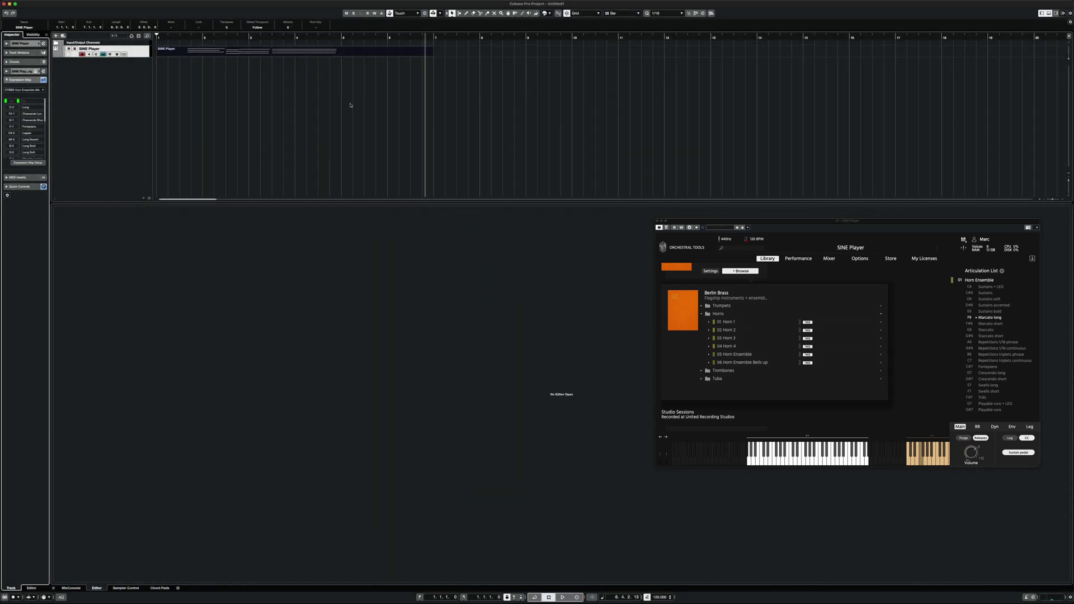
Open the recorded horn part and give all its notes the Marcato Longer articulation
double_click(286, 50)
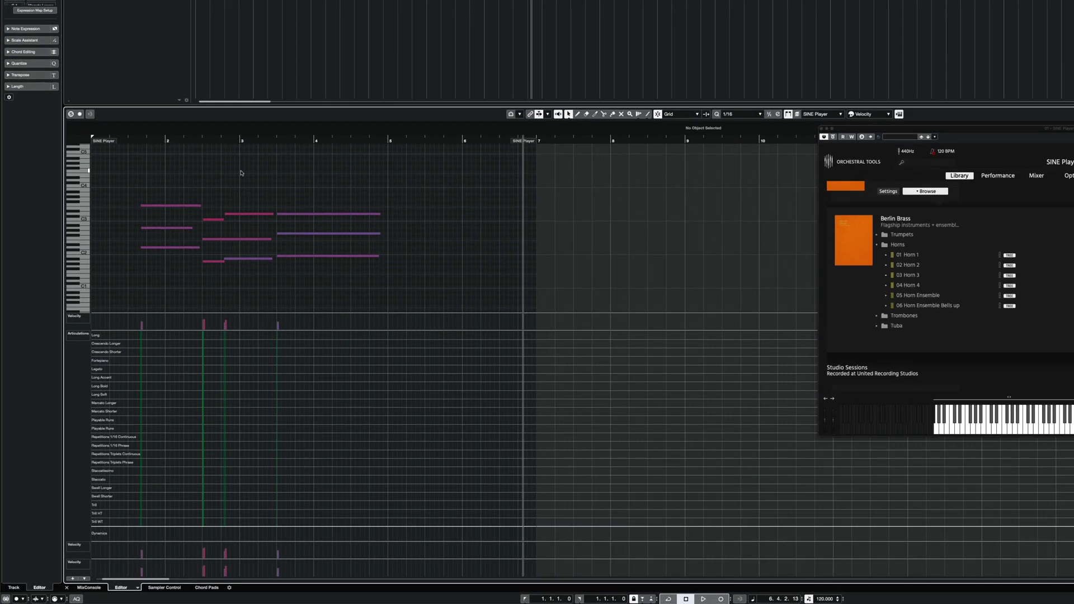
left_click_drag(144, 177, 437, 284)
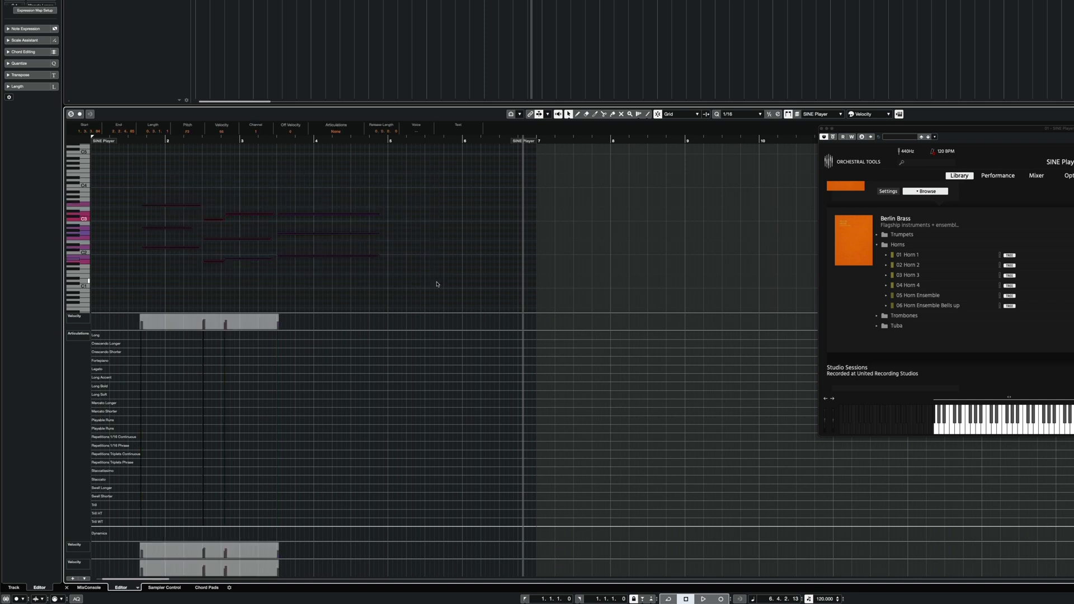
left_click(336, 131)
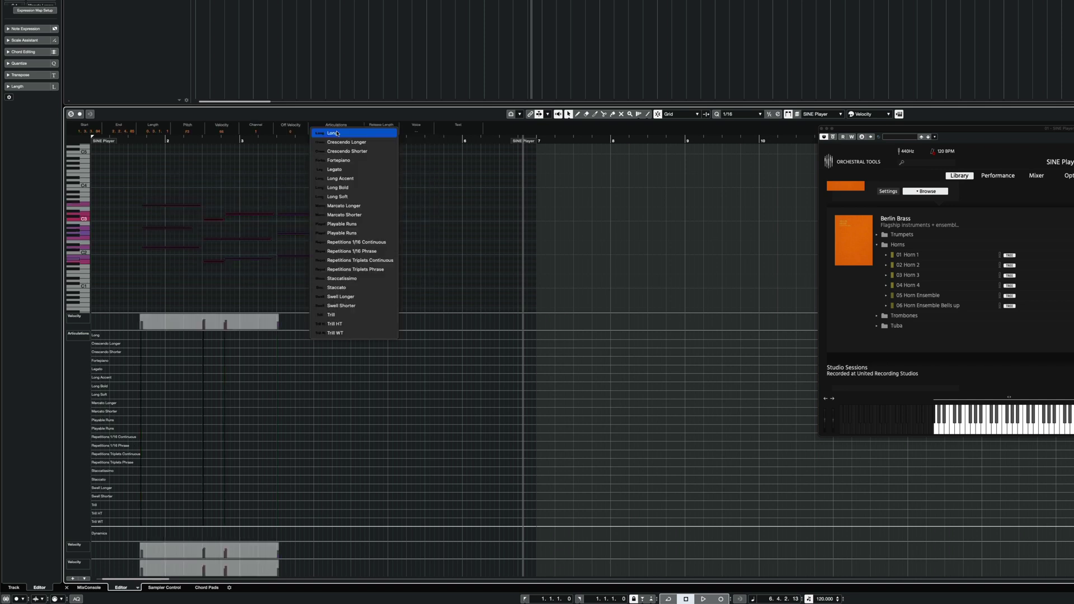
left_click(349, 206)
Set the three notes in the first bar to the Long articulation
left_click(356, 182)
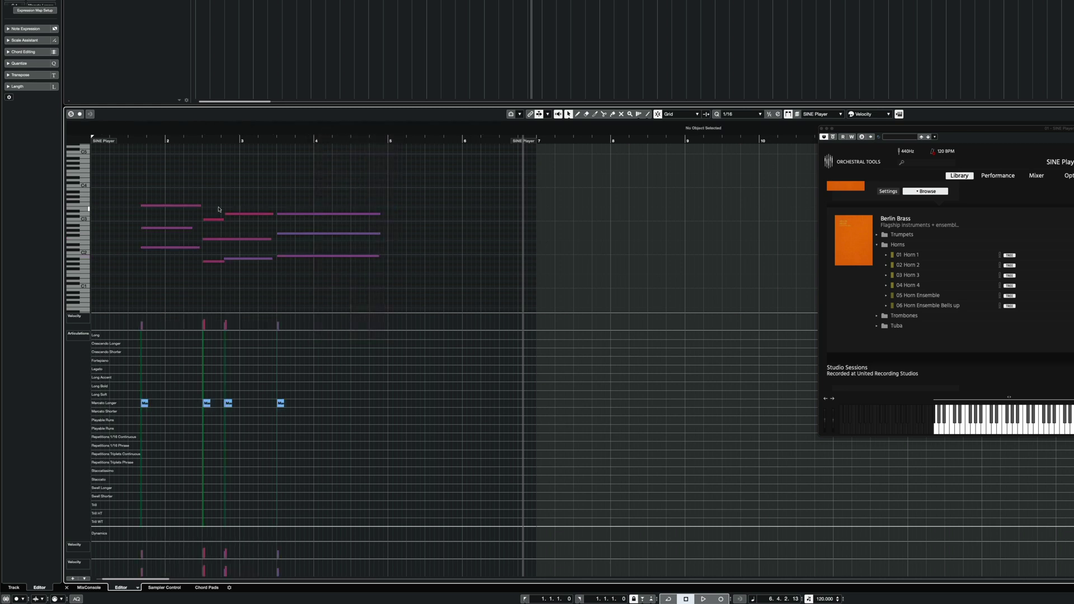
left_click_drag(157, 184, 182, 255)
left_click(334, 132)
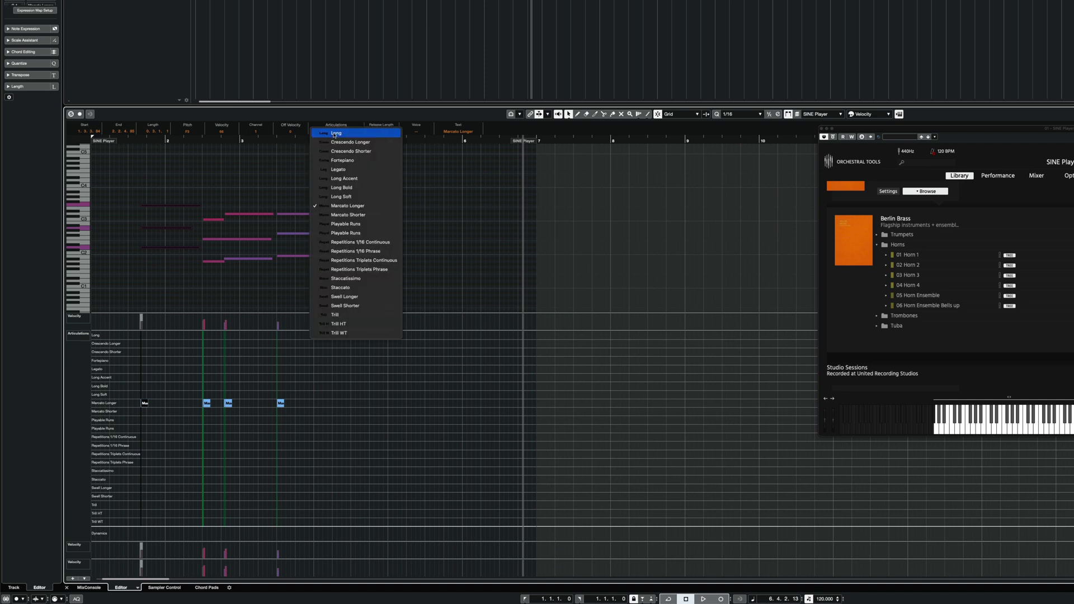
left_click(335, 133)
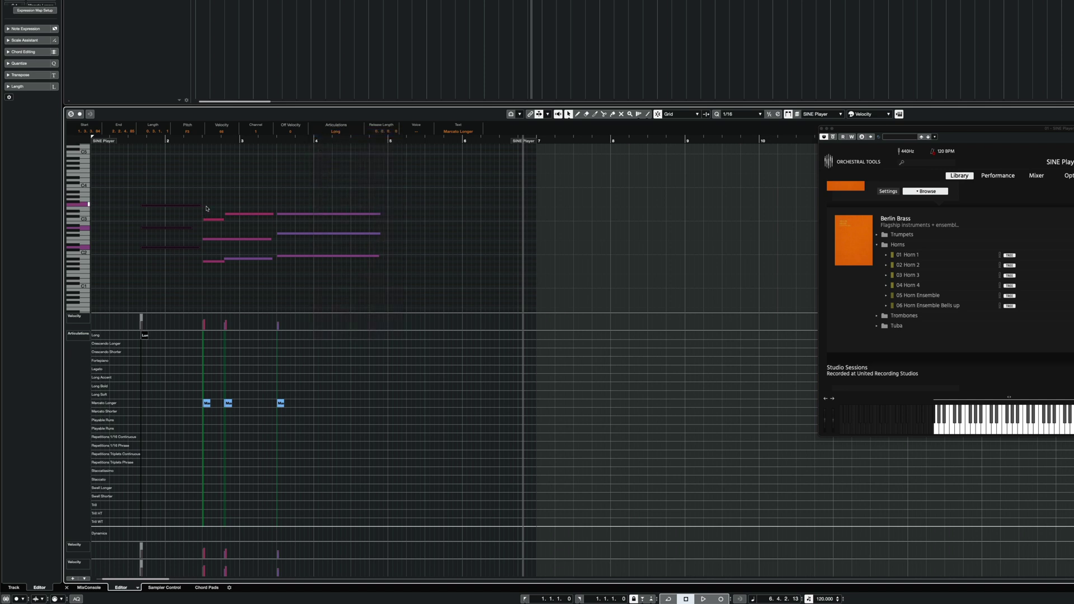
Set the two short notes starting bar 2 to Marcato Shorter and play the phrase from the start
left_click_drag(207, 209, 214, 270)
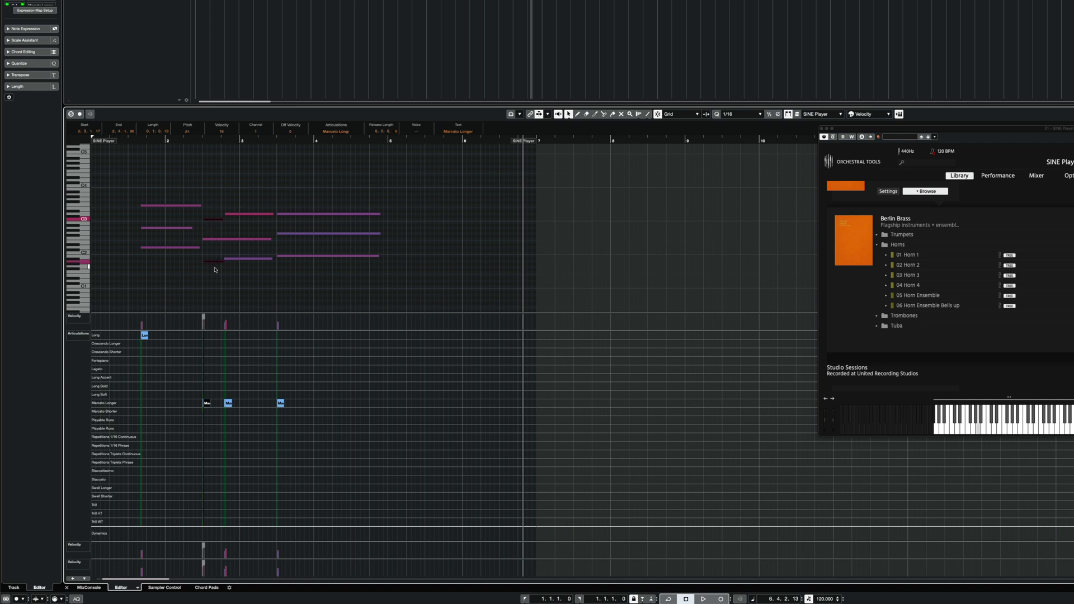
left_click(352, 131)
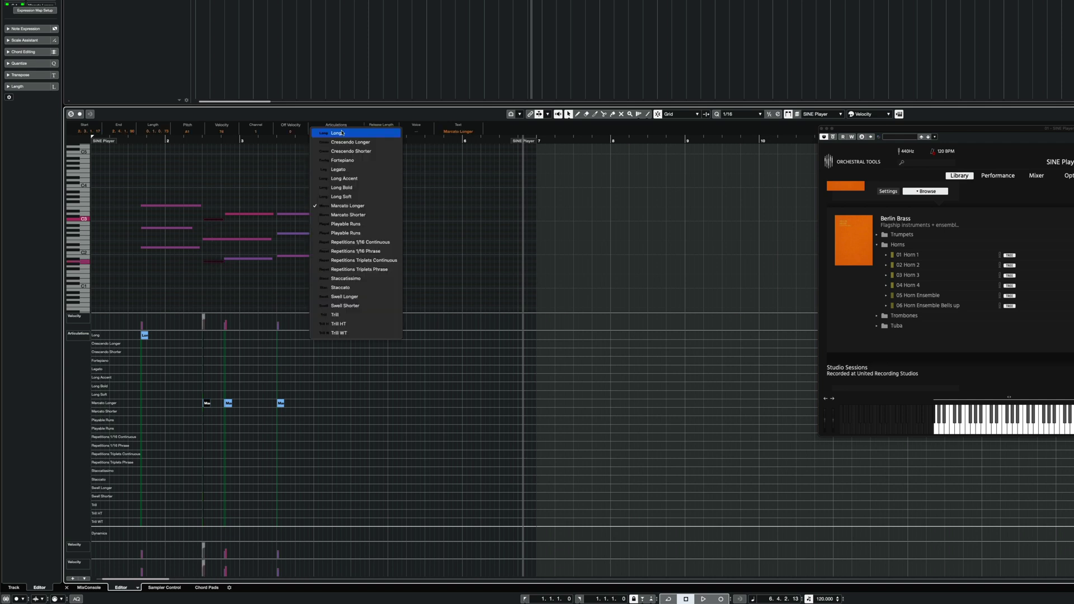
left_click(352, 215)
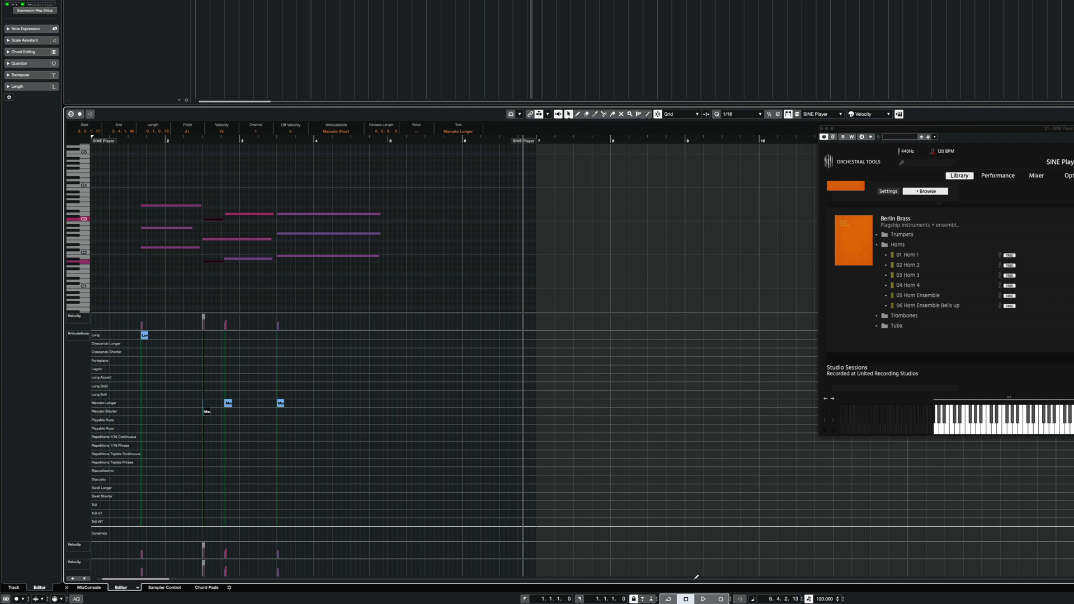
left_click(686, 599)
left_click(703, 598)
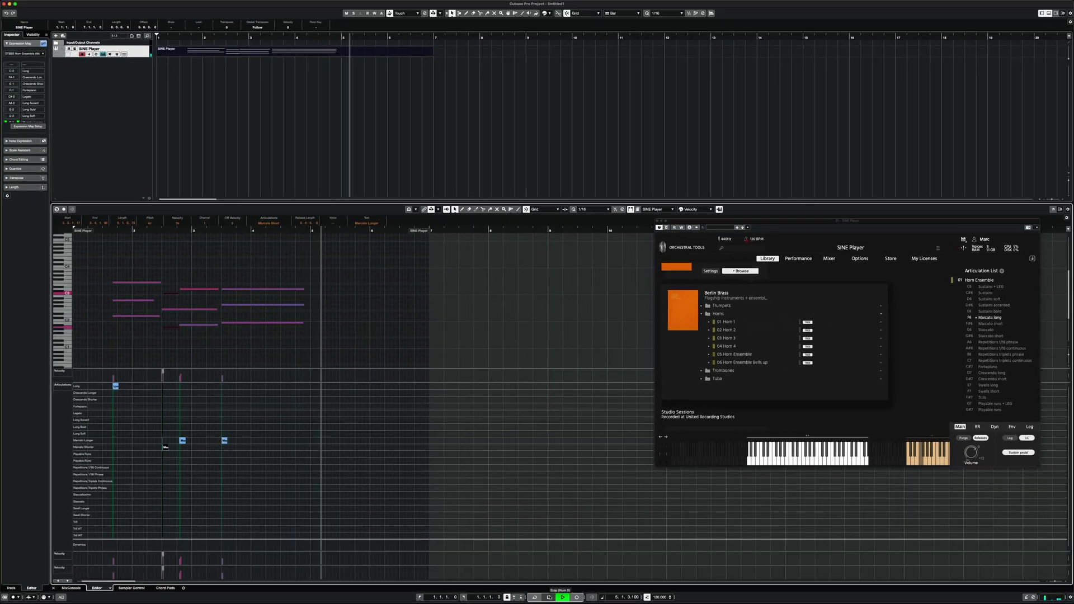
Stop playback of the horn phrase
left_click(549, 597)
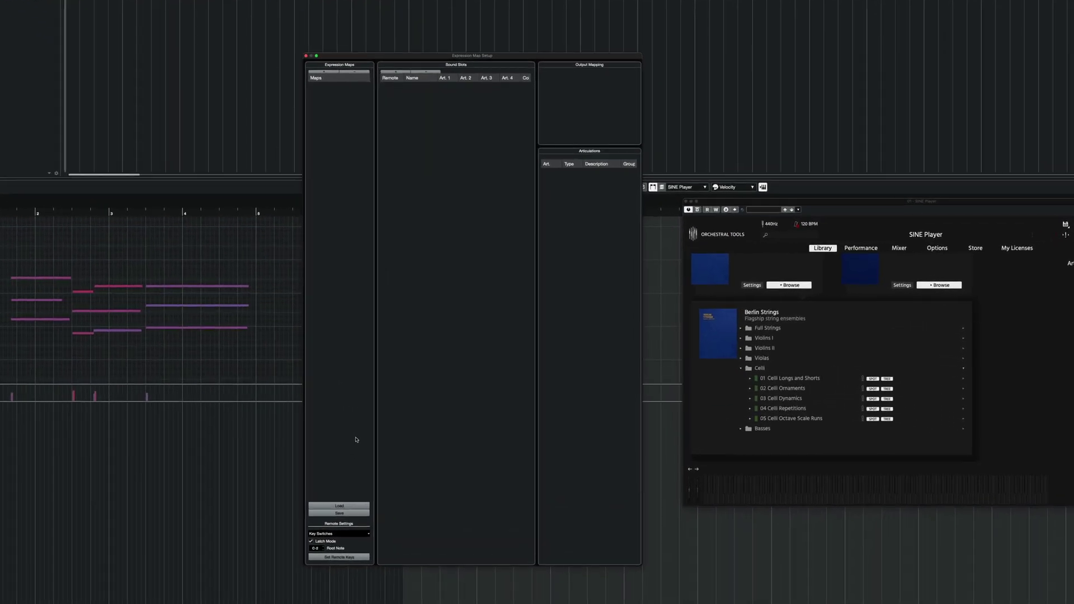
Load OTBSS Celli CB A -MC.expressionmap from the 05 Celli folder
left_click(339, 505)
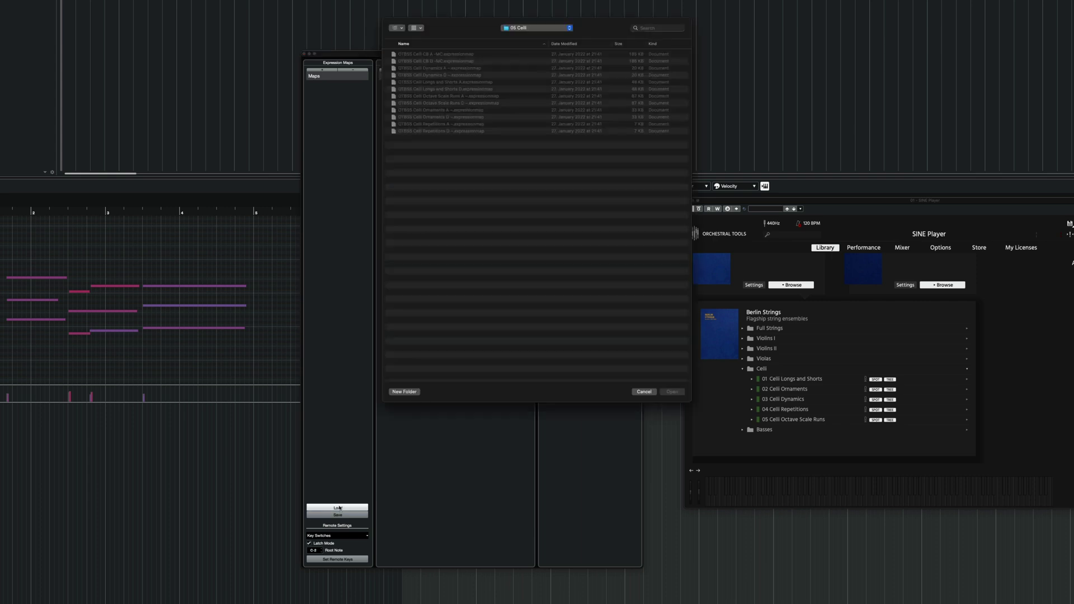
left_click(444, 54)
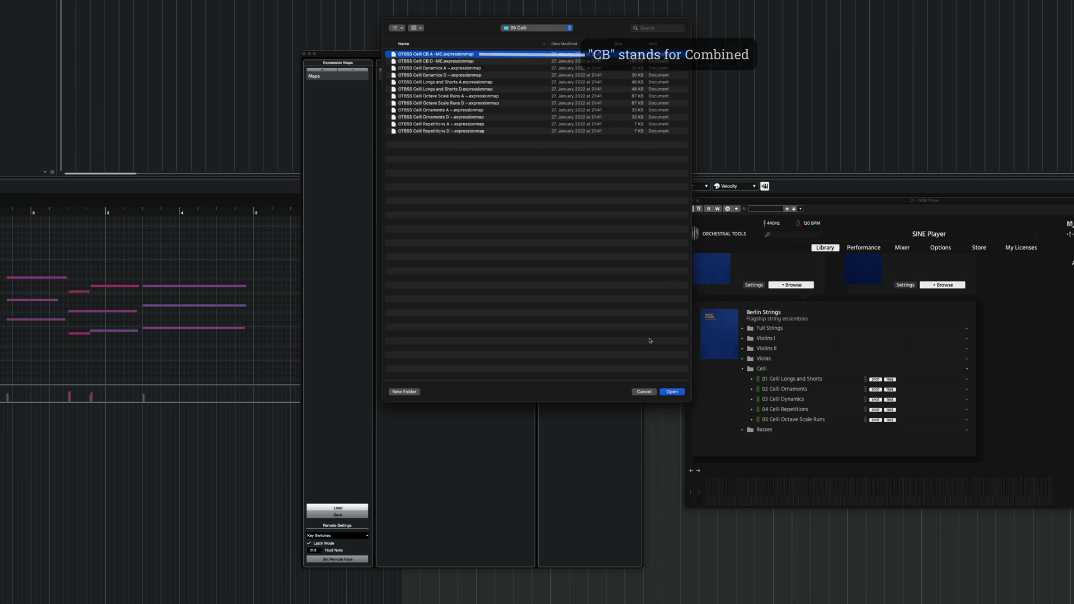
left_click(672, 391)
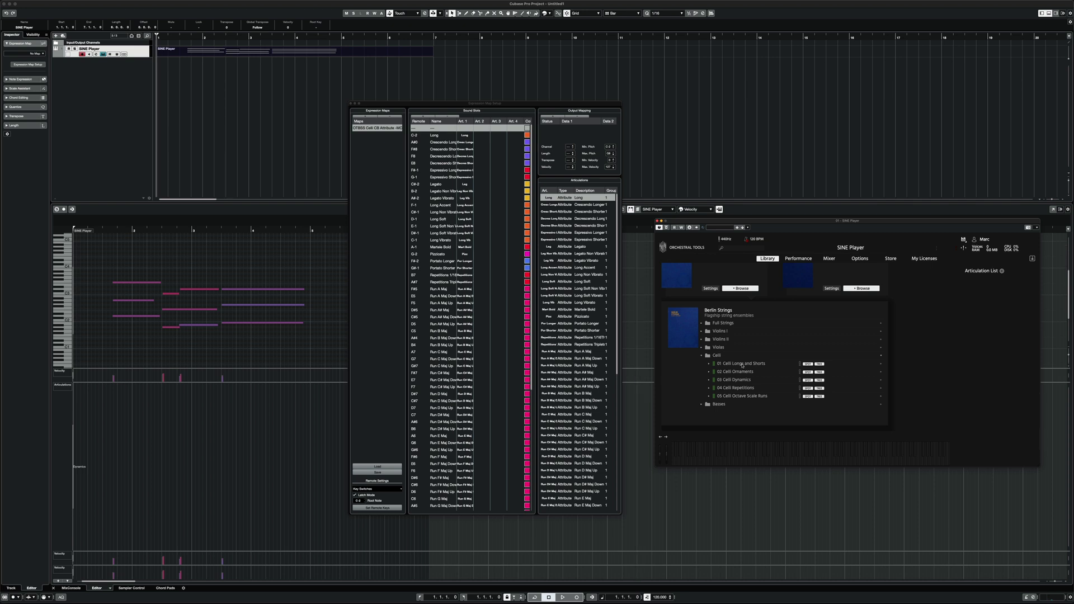
Load Celli Longs and Shorts into SINE Player and confirm its channel 01 and Celli Ornaments' channel 02
left_click_drag(743, 365, 1009, 298)
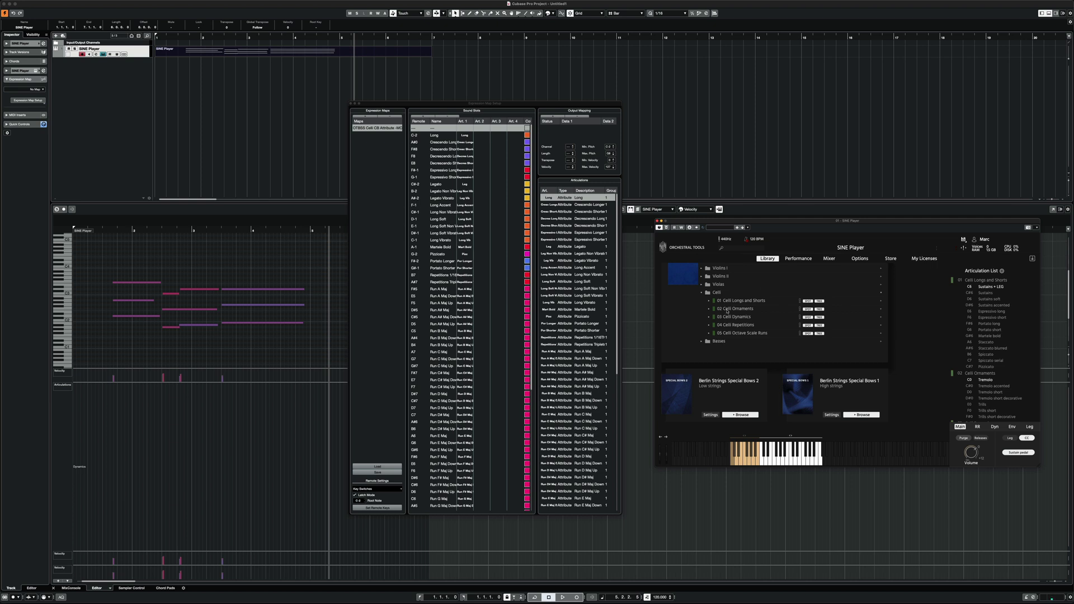
left_click(960, 280)
left_click(961, 281)
left_click(959, 373)
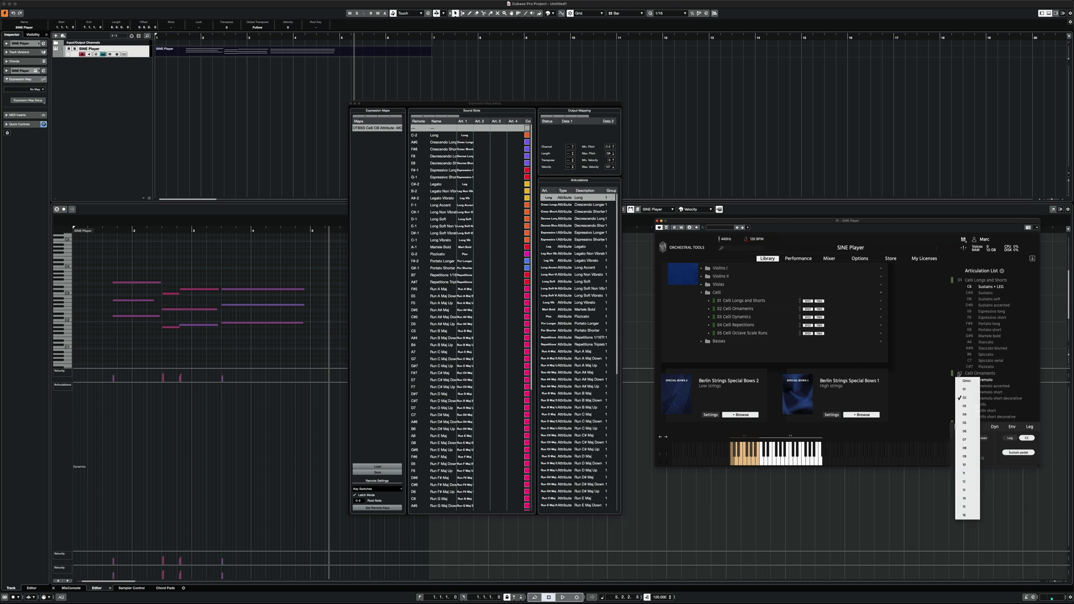
left_click(959, 374)
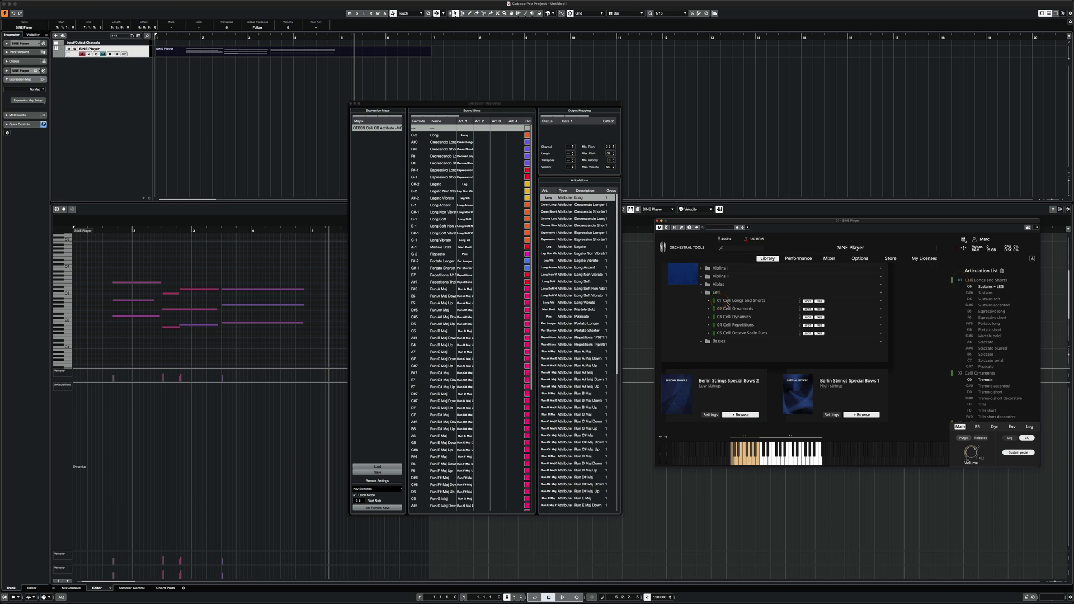
Close Expression Map Setup and assign the OTBSS Celli CB Attribute -MC map to the cello track
left_click(351, 104)
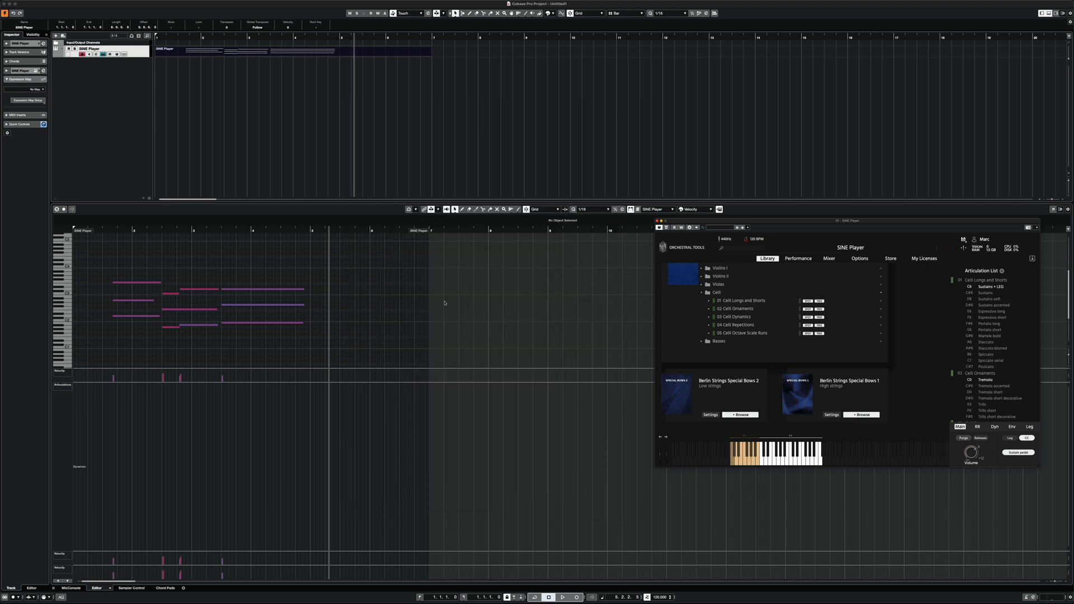
left_click(456, 329)
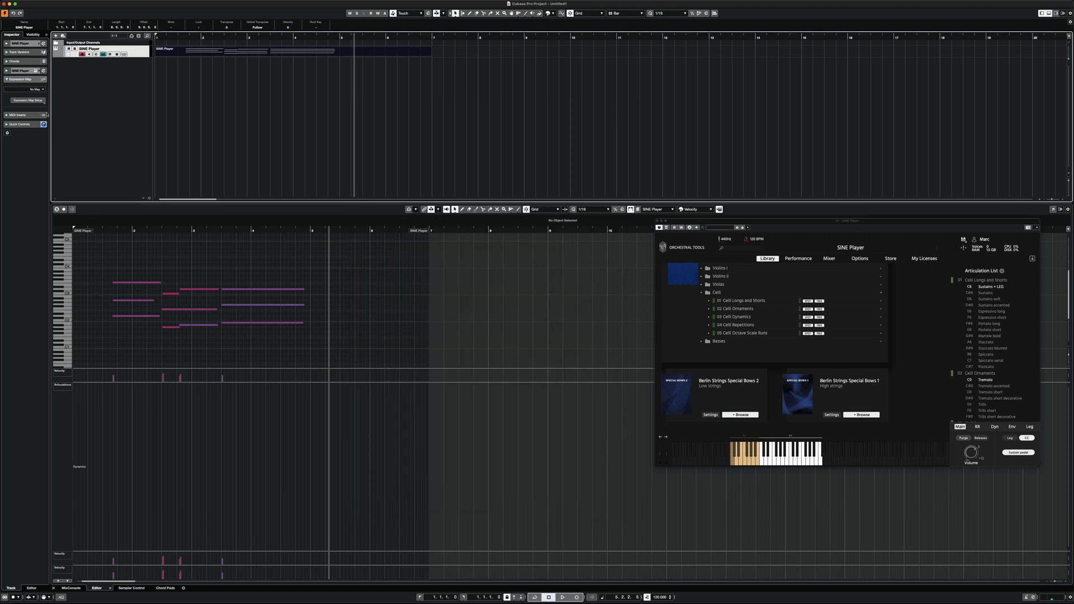
left_click(35, 90)
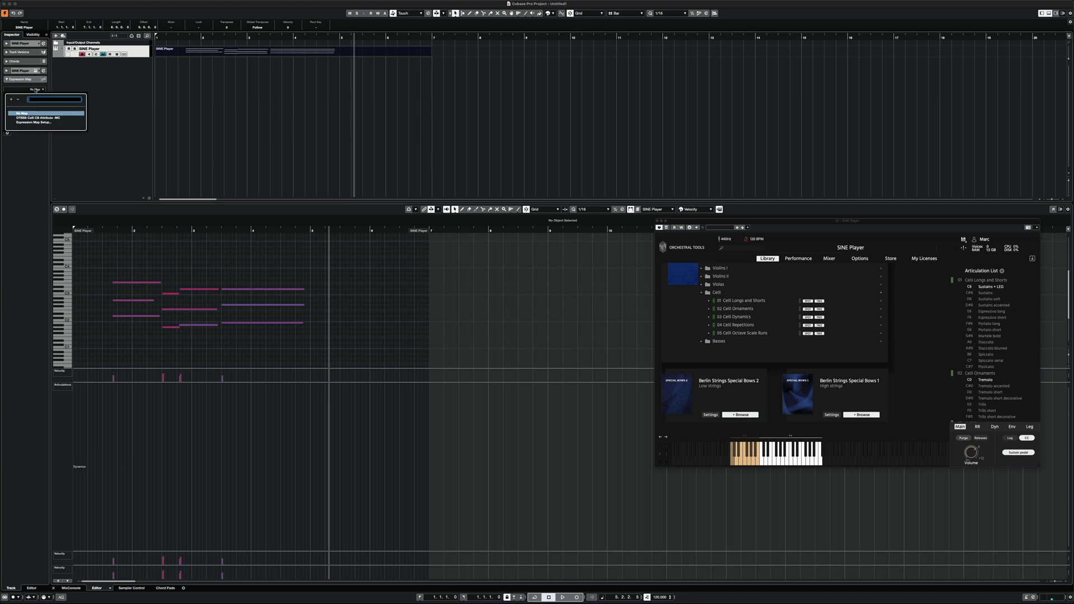
left_click(37, 118)
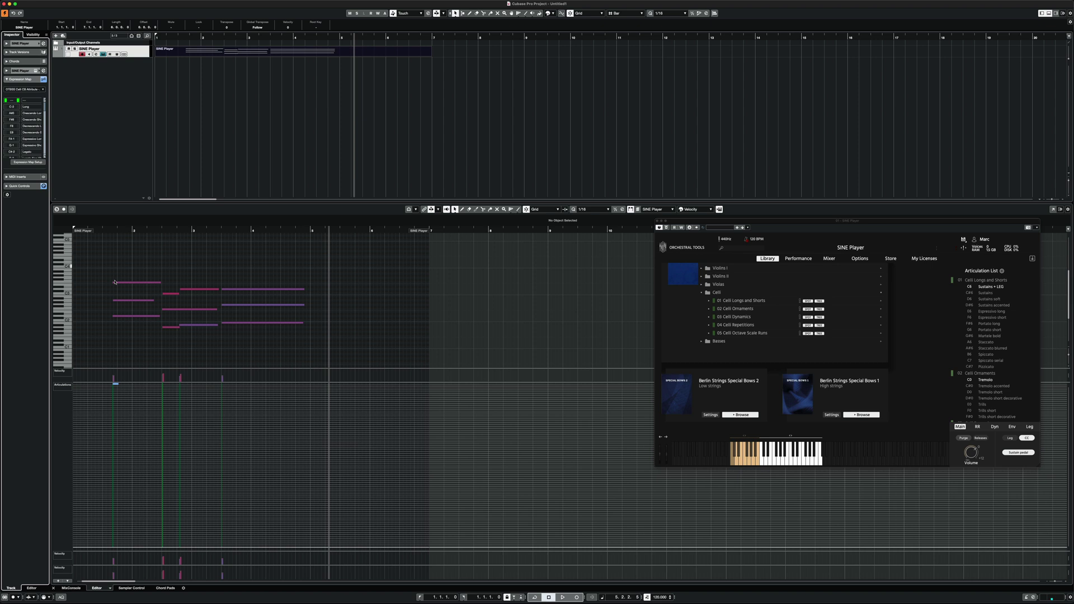
Remove the Long articulation from all cello notes and set the three long notes to Tremolo
left_click_drag(106, 271, 307, 341)
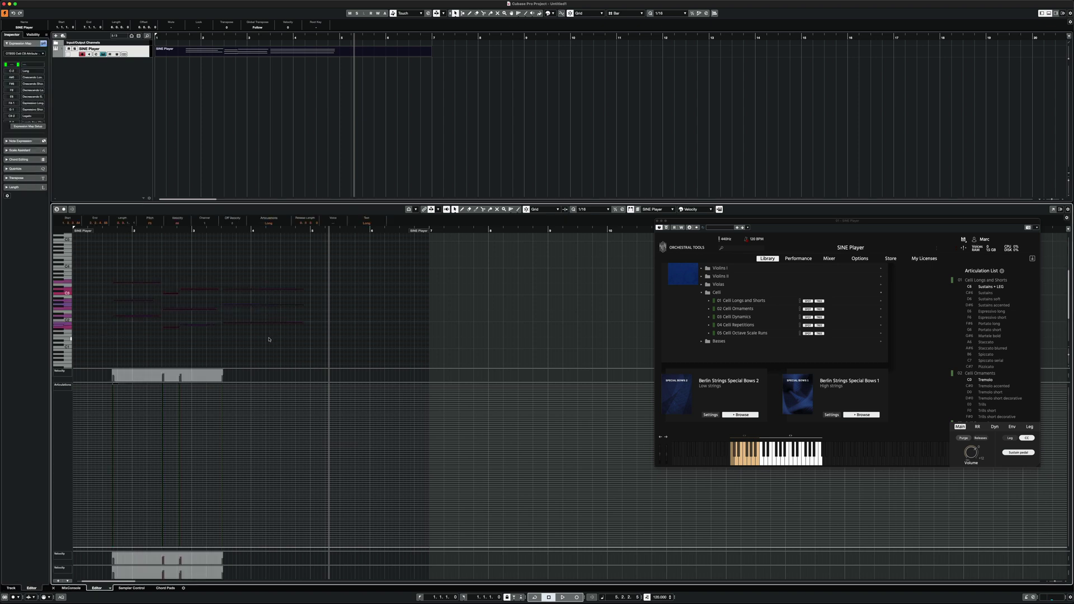
left_click(269, 223)
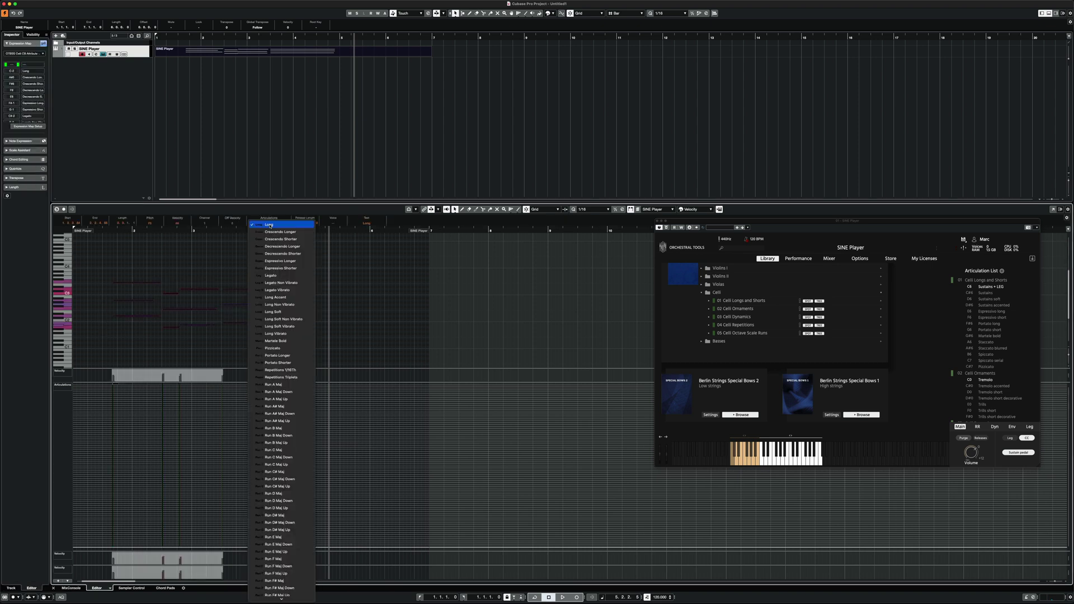
left_click(269, 225)
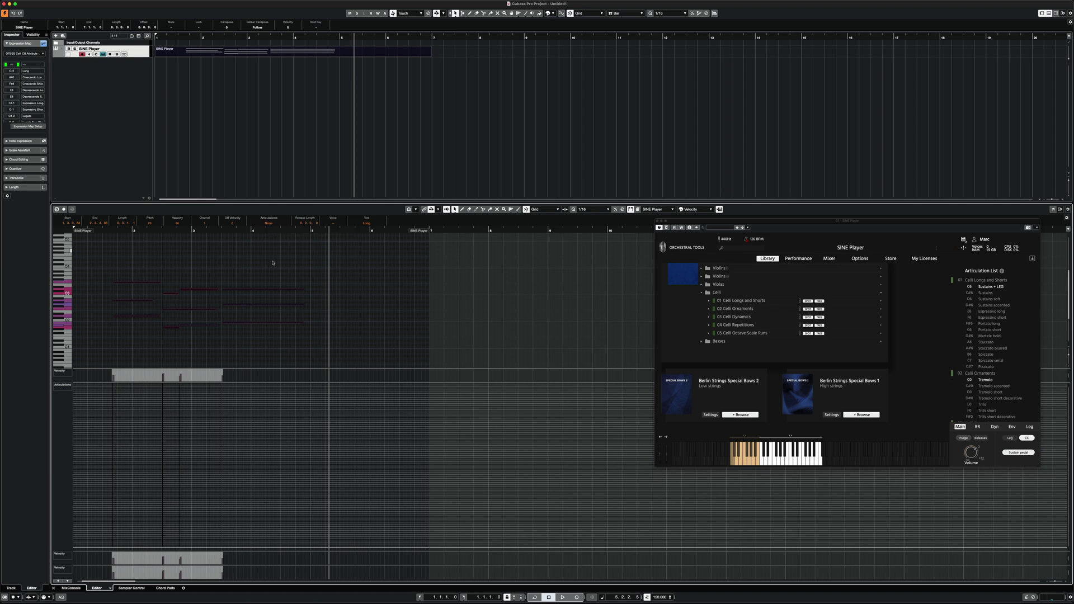
left_click(243, 261)
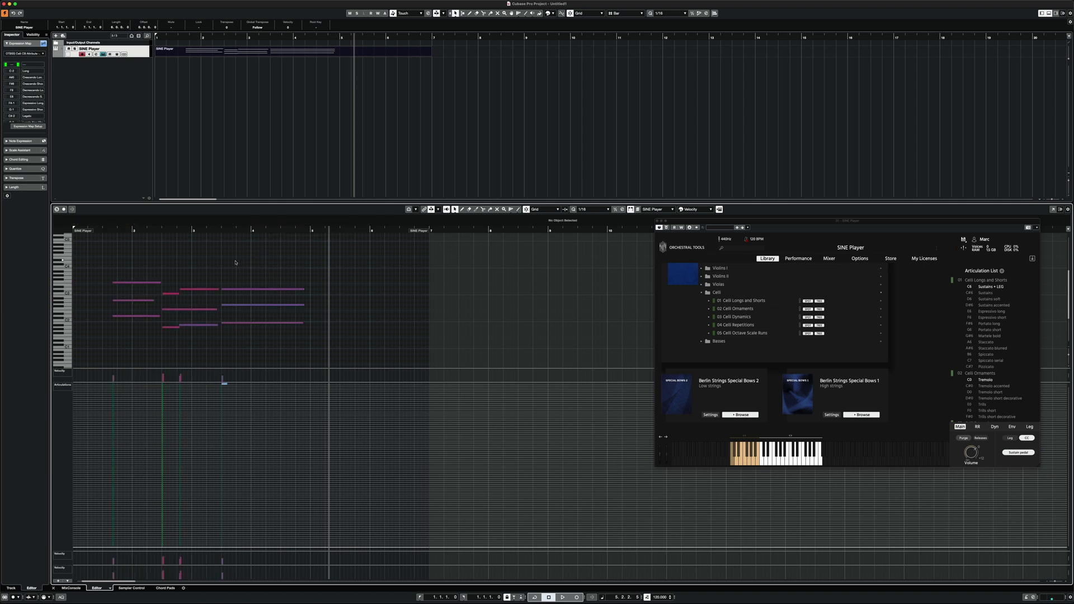
left_click_drag(235, 262, 287, 343)
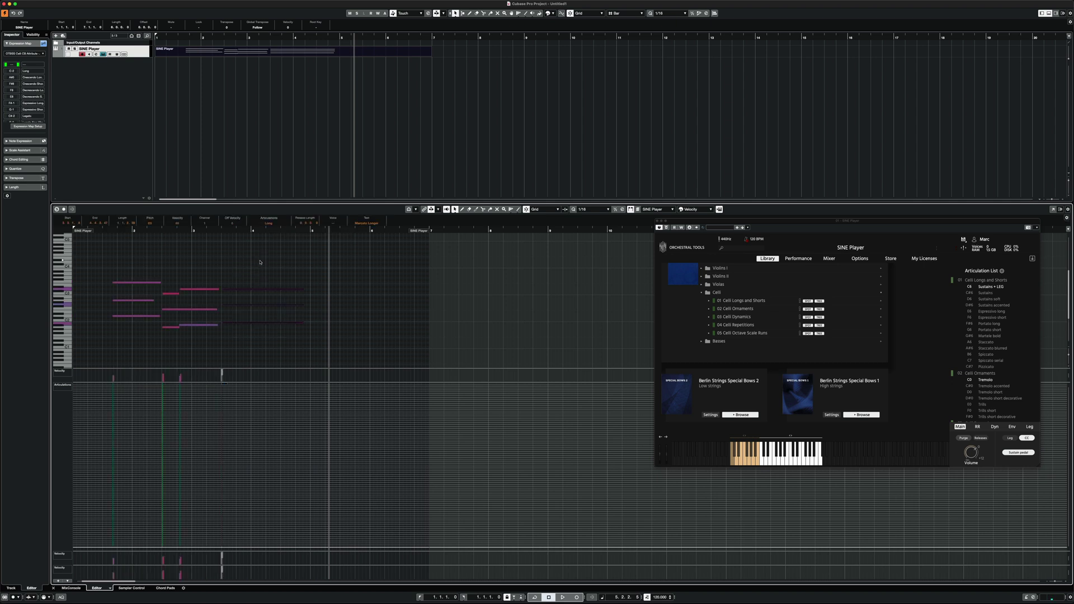
left_click(270, 224)
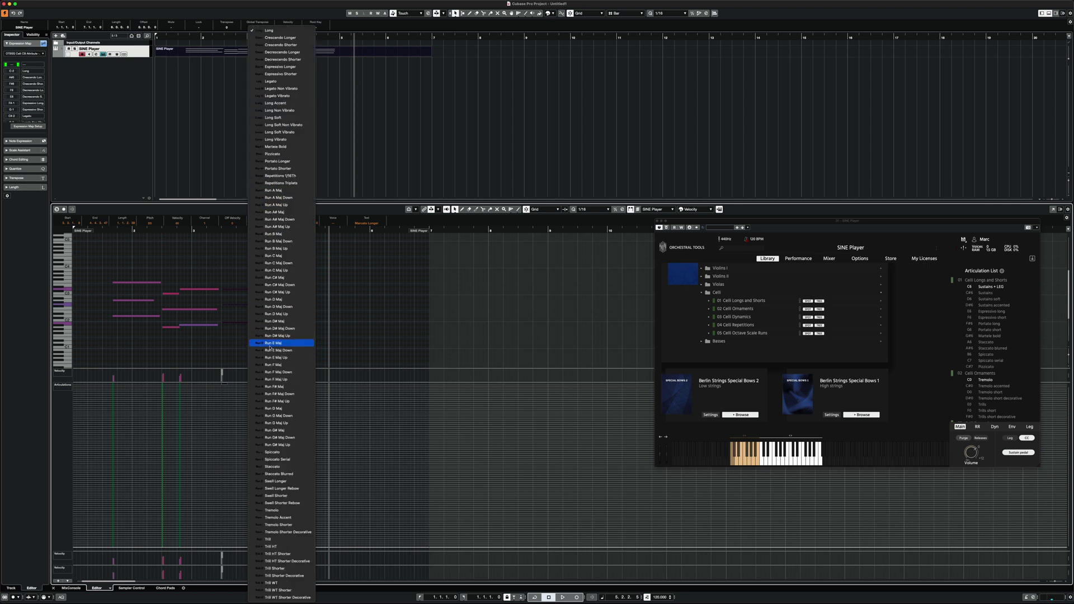
left_click(272, 510)
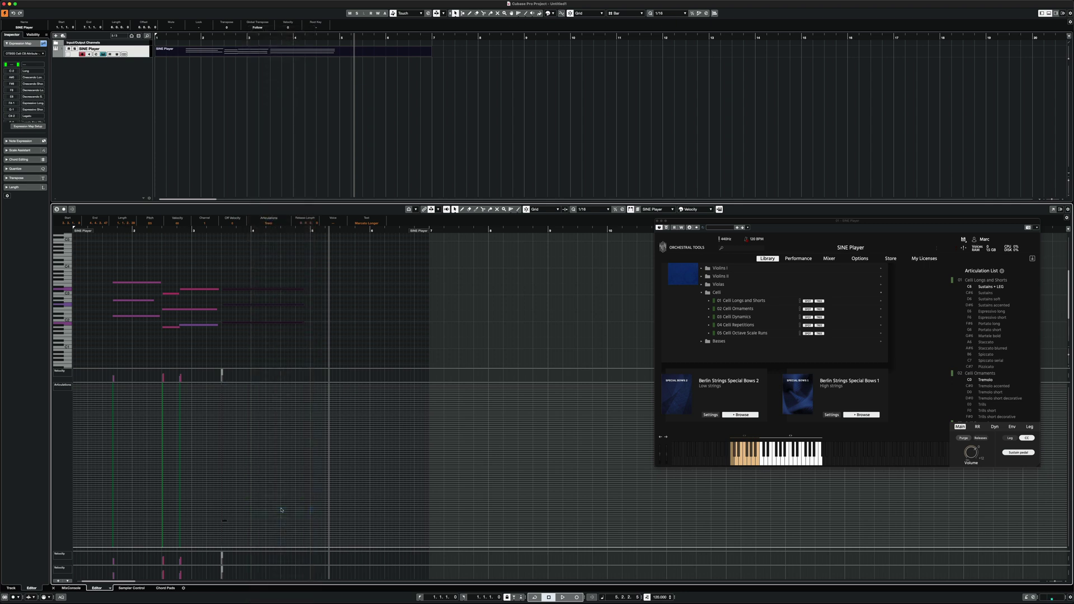
Audition Tremolo accented and Sustains accented in SINE Player, then play the cello phrase from the start
left_click(988, 389)
left_click(988, 387)
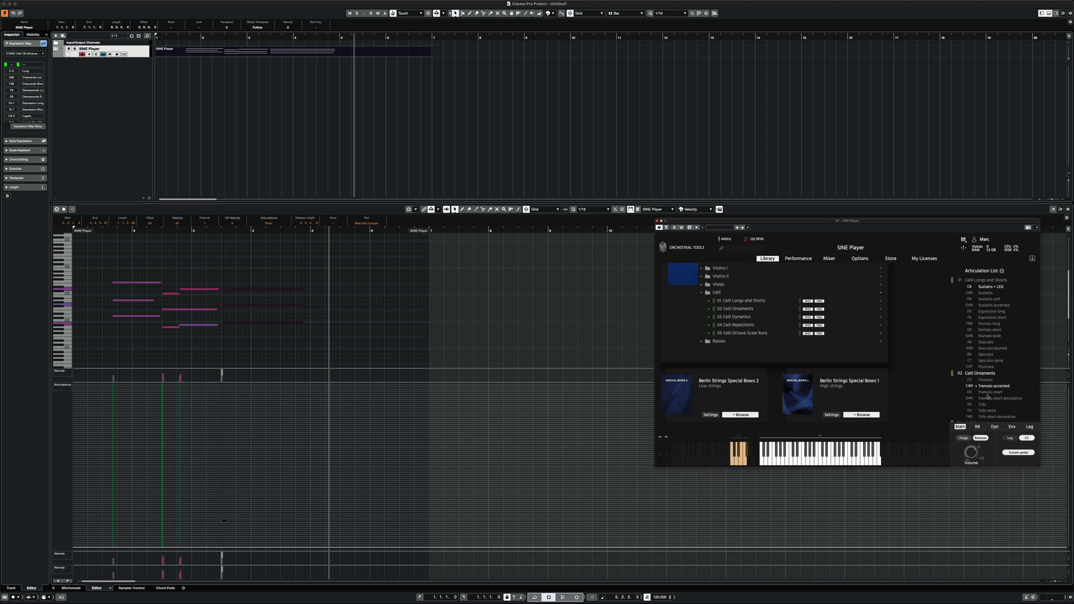
left_click(993, 305)
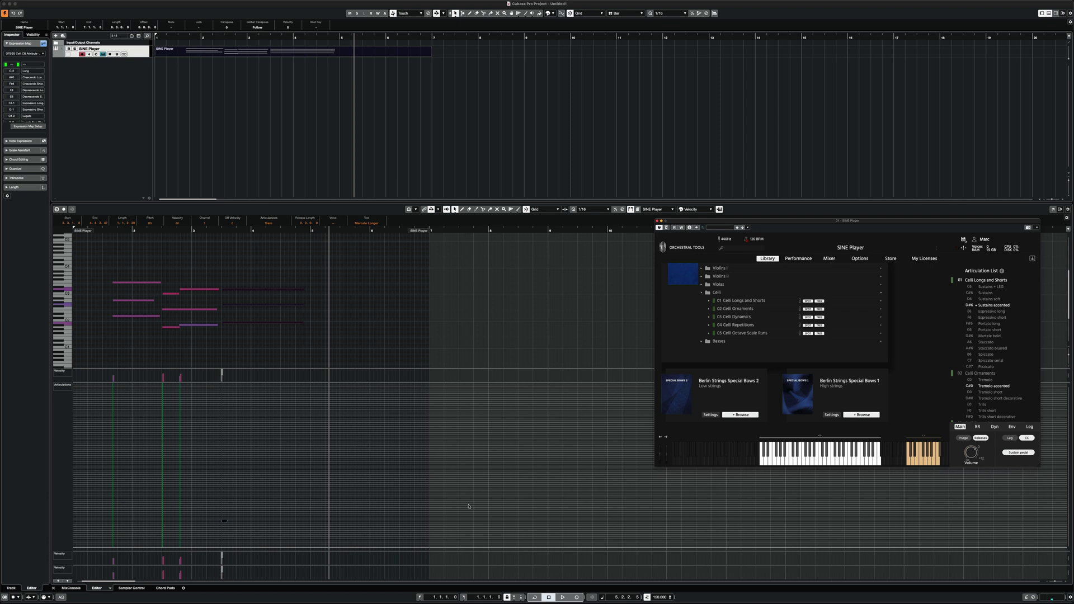
left_click(549, 597)
left_click(562, 597)
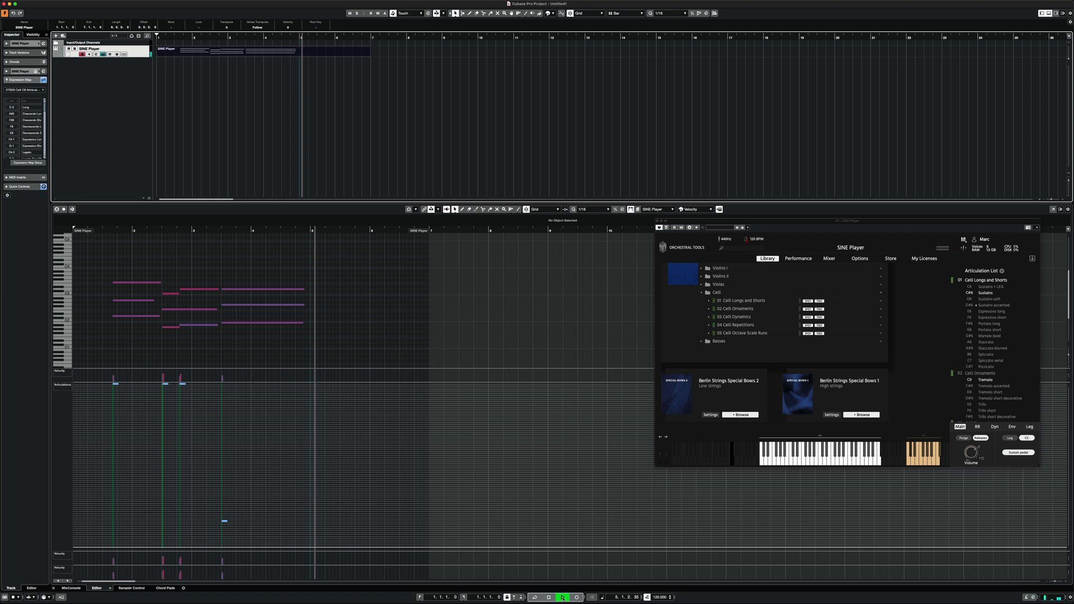
Stop the transport once the cello phrase has played through
left_click(562, 597)
left_click(379, 38)
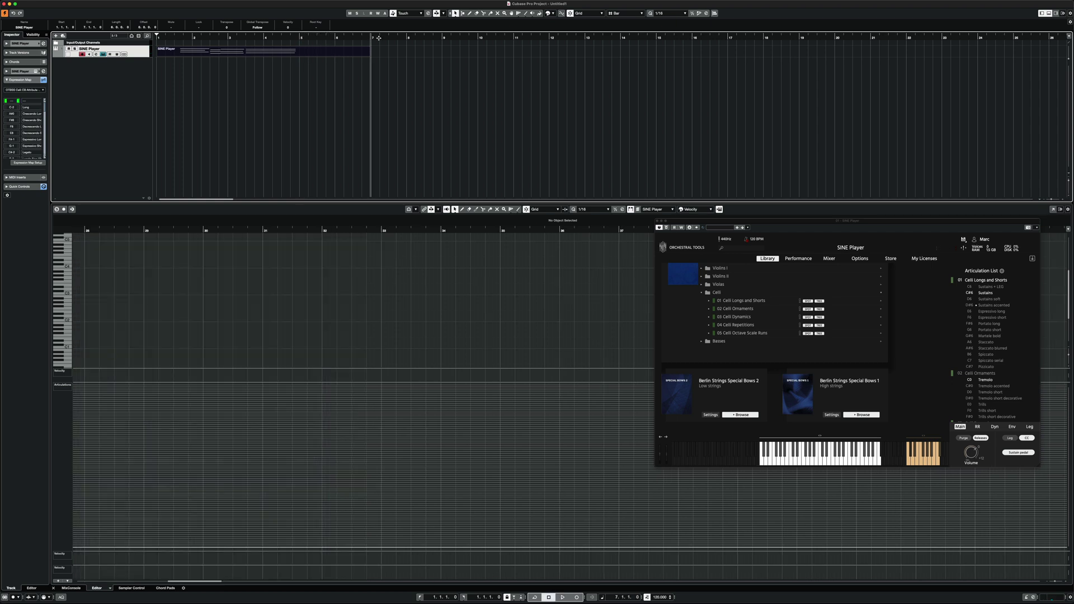